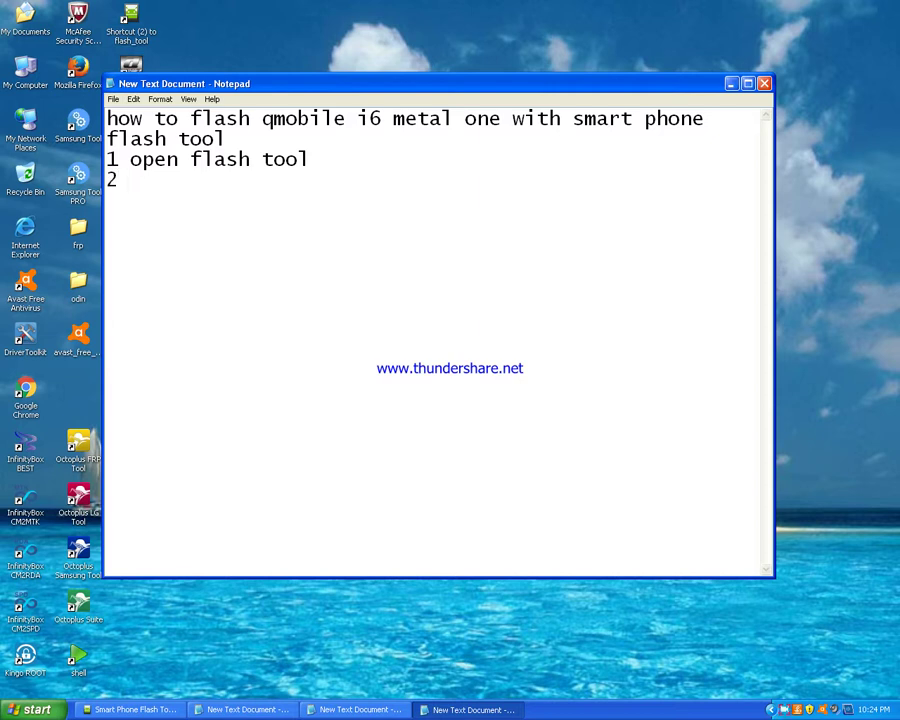
Complete the second instruction in the note as "2 select file on scatter loading"
text(selc)
key(BackSpace)
text(ect)
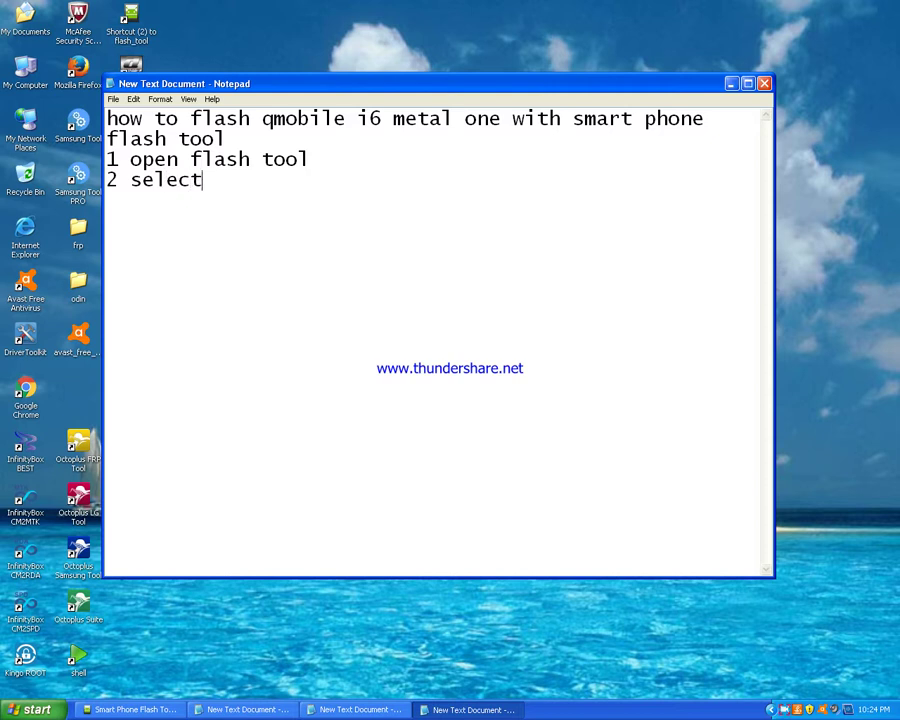
text( file on )
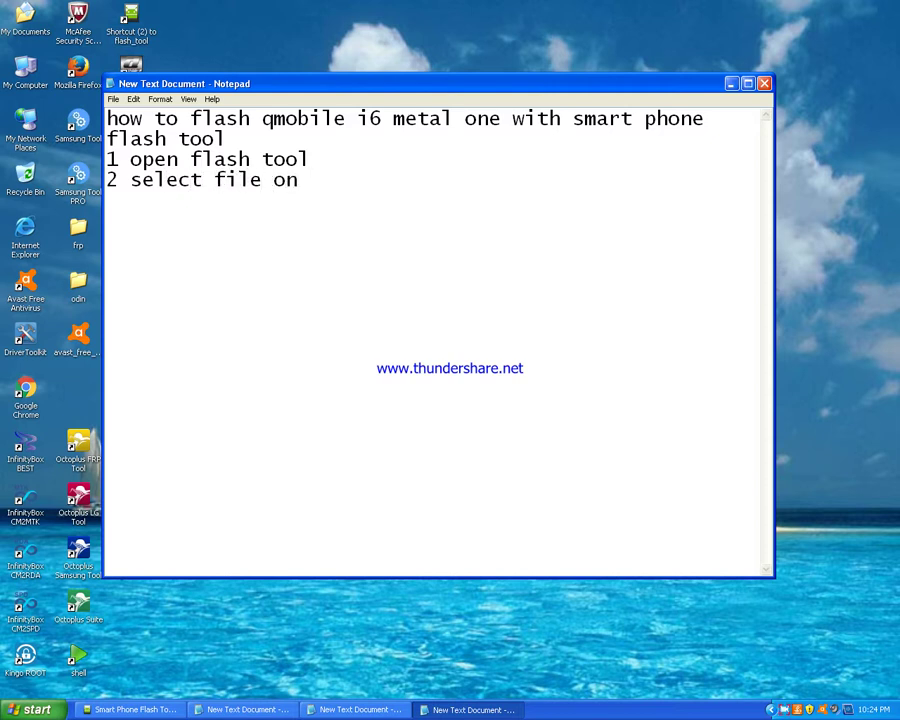
text(scatter loading)
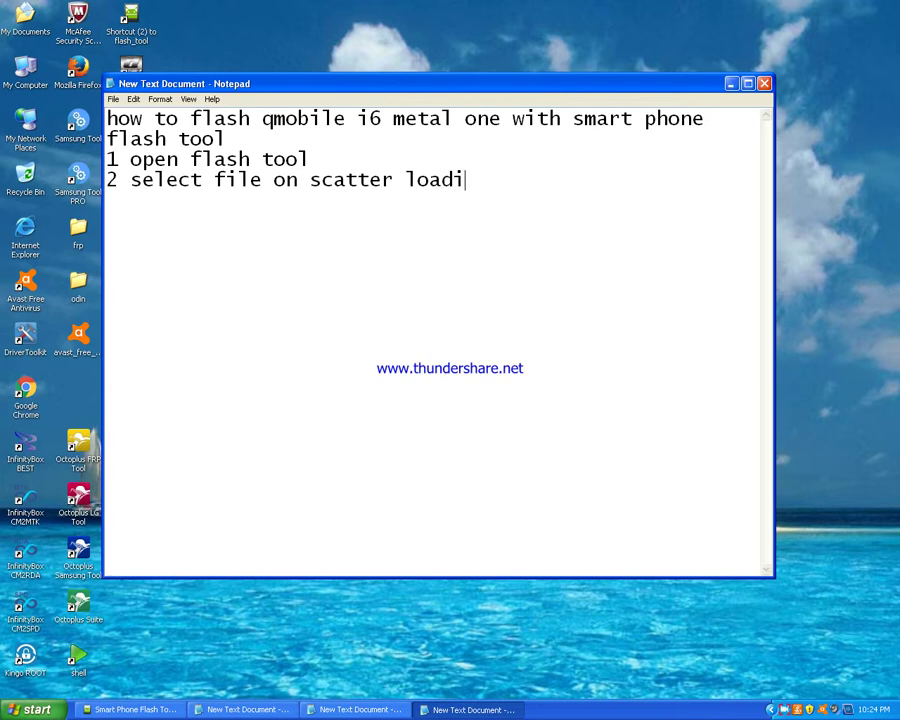
Add a new line to the note reading "2 if file selected then"
key(Return)
text(2 if)
key(BackSpace)
key(BackSpace)
text(if file )
text(select)
text(de)
key(BackSpace)
key(BackSpace)
text(ed)
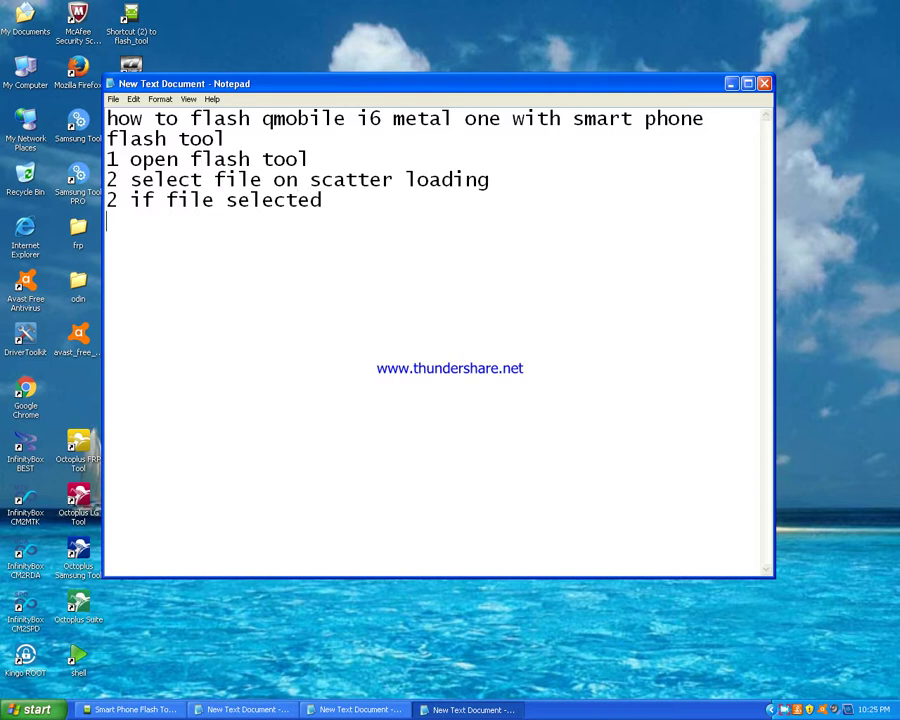
text( then)
Add the instruction "3 click on download" on a new line of the note
key(Return)
text(3 cli)
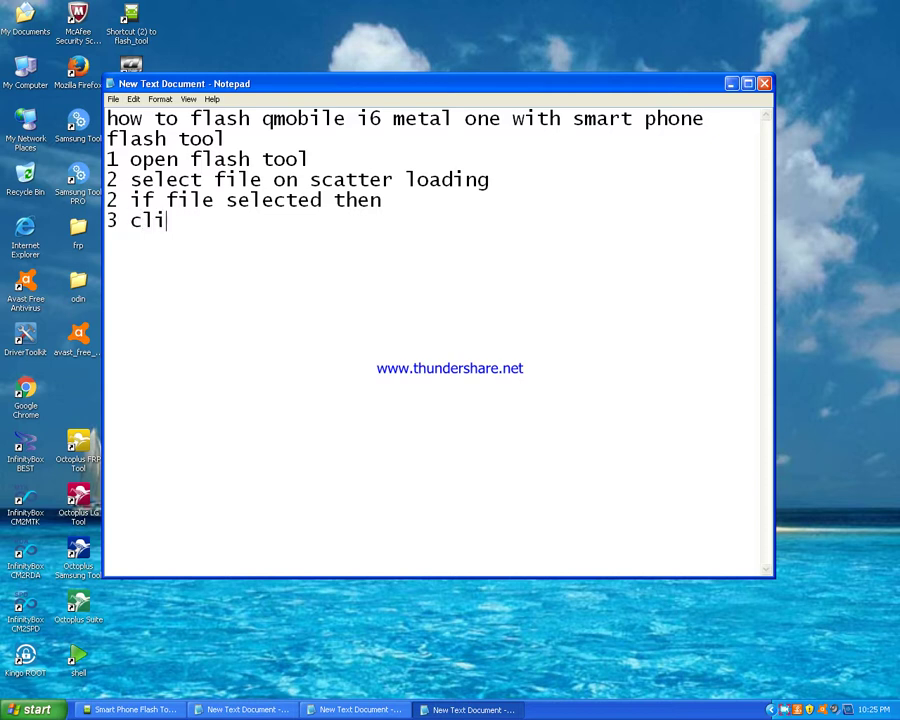
text(ck on don)
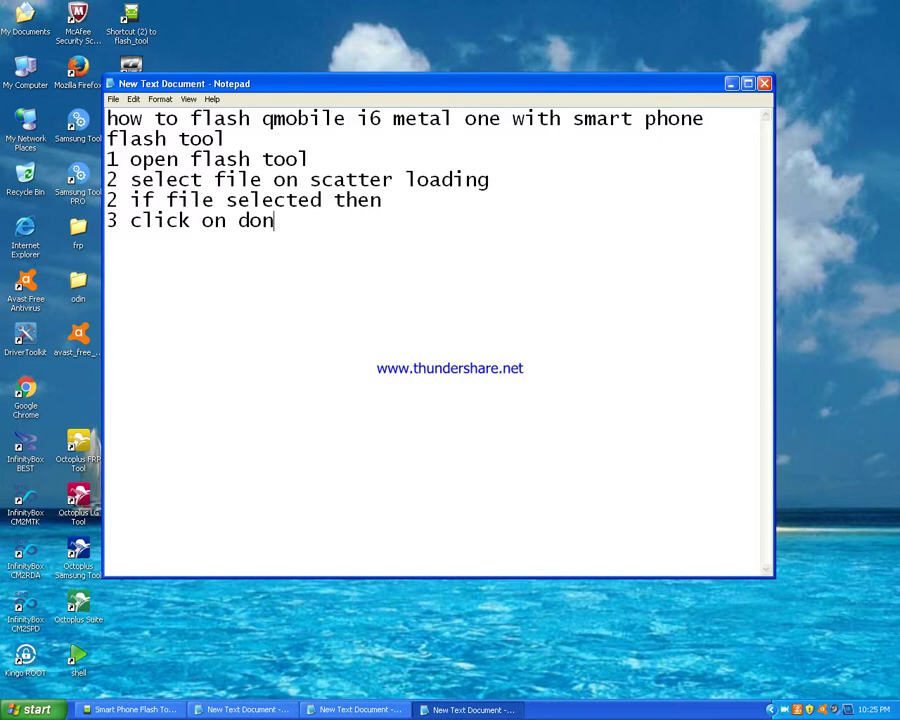
key(BackSpace)
text(wnload)
Add the instruction "4 connect phone with usb cable" on a new line of the note
text(4 )
text(co)
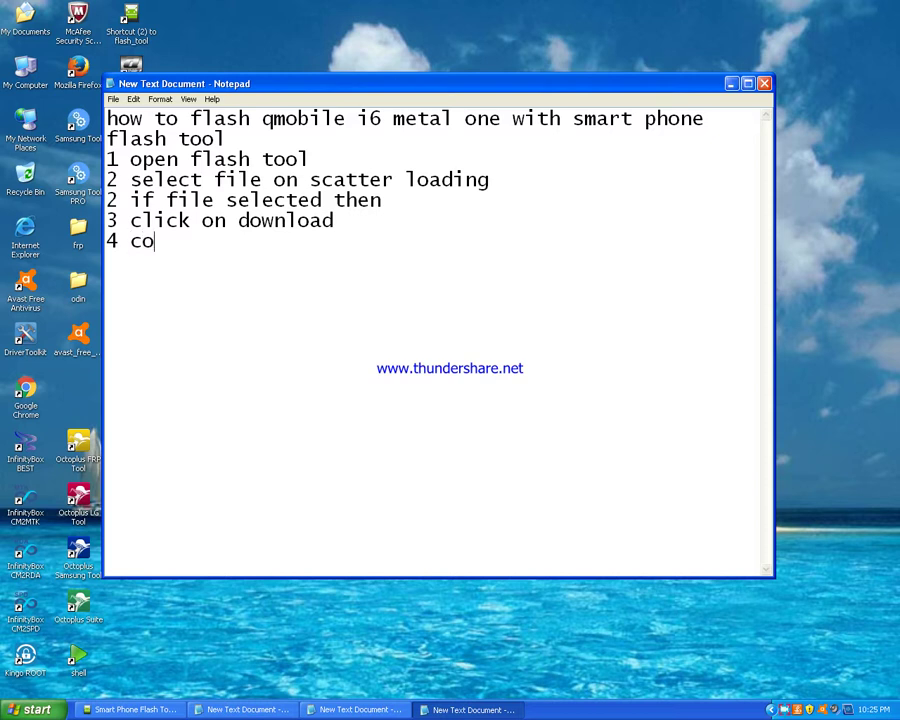
text(nnect pho)
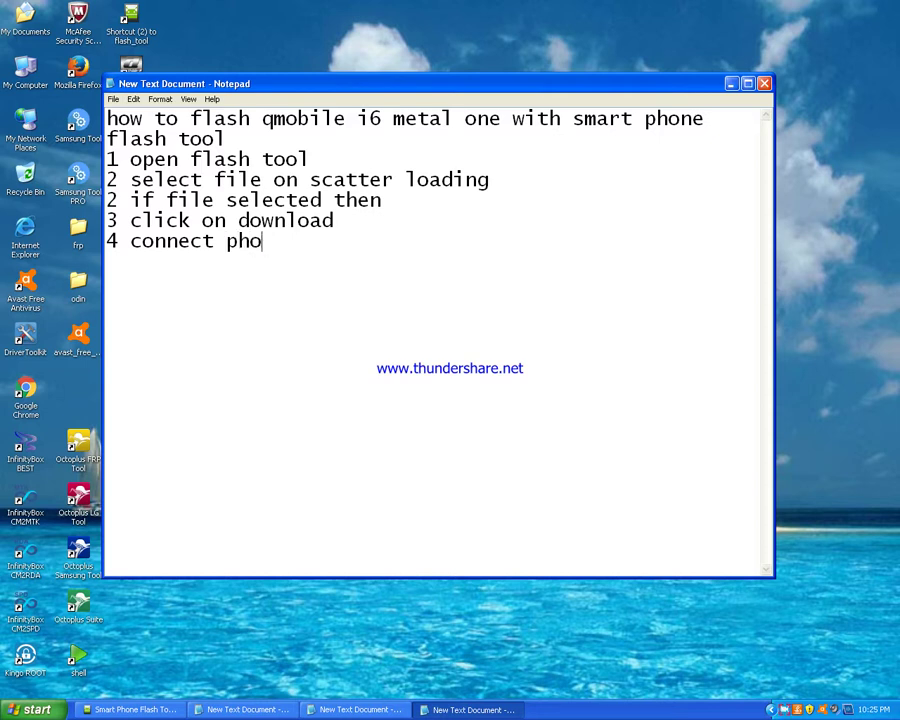
text(ne with usv)
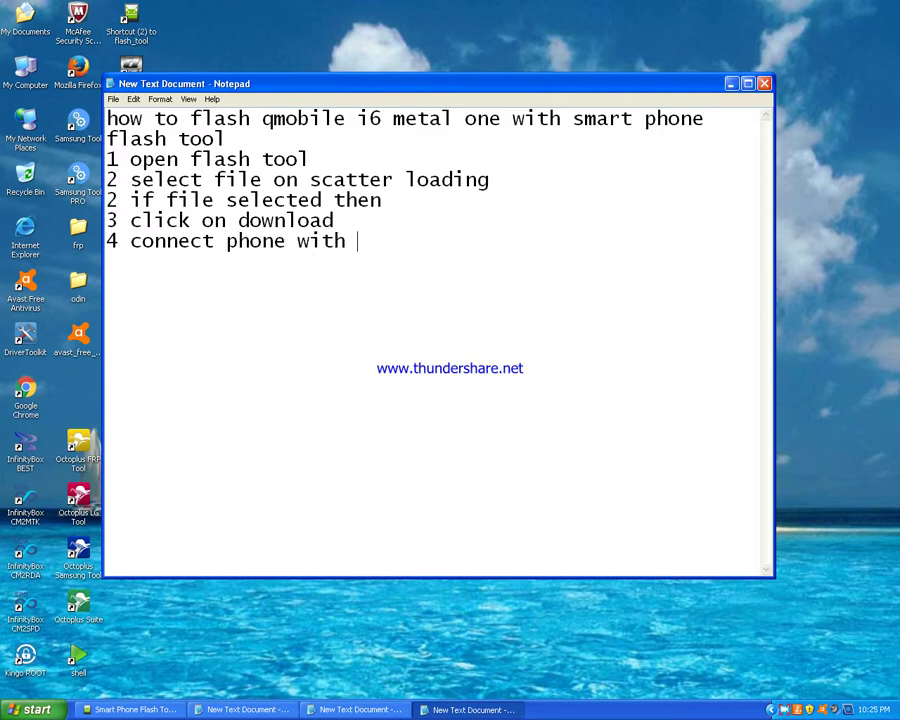
key(BackSpace)
text(b cable)
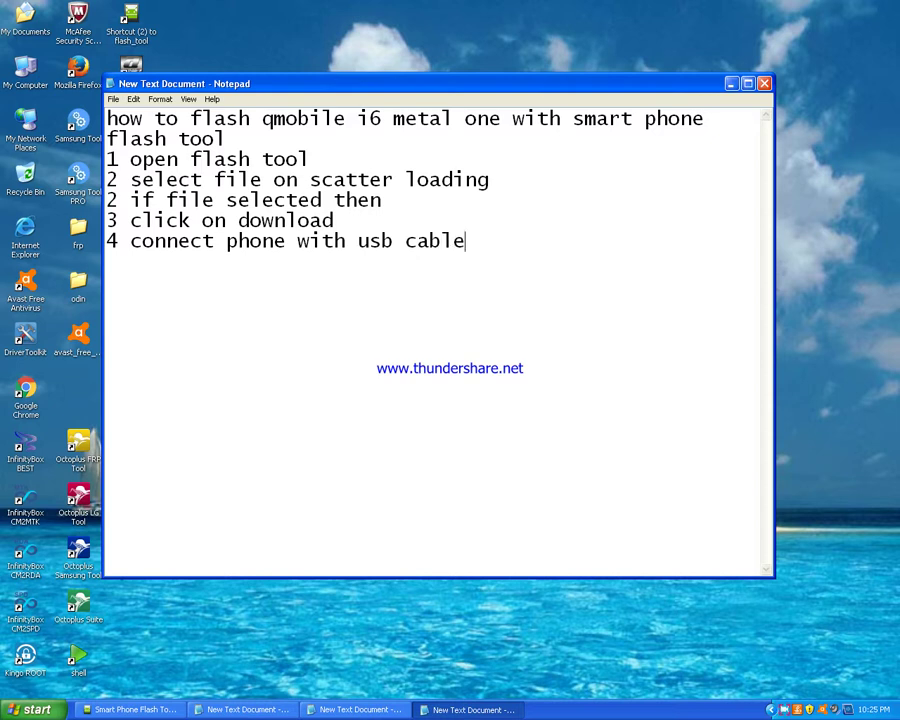
click(785, 711)
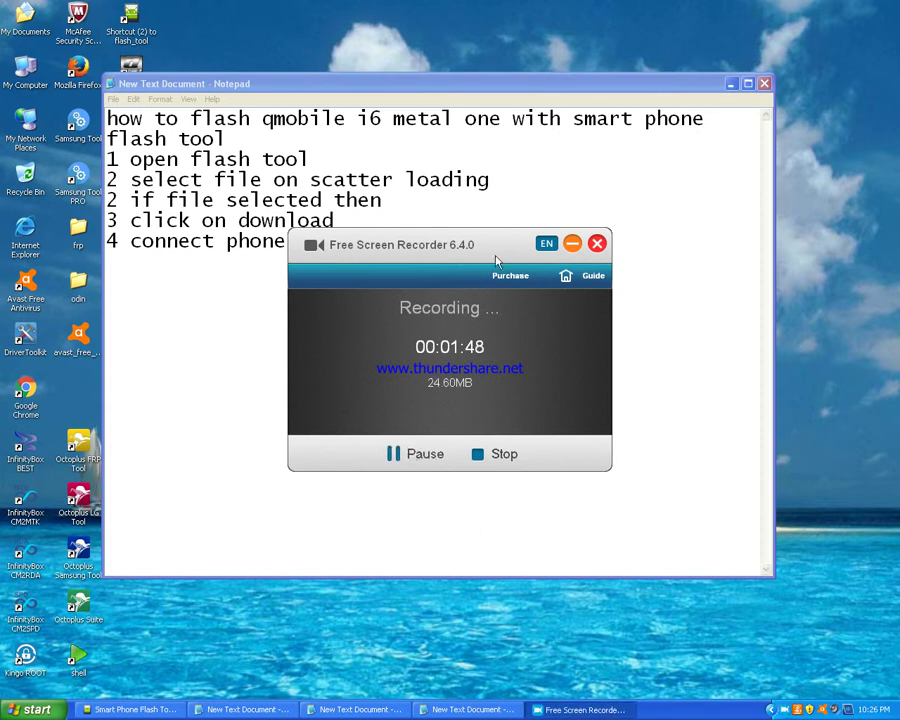
click(572, 243)
Open Smart Phone Flash Tool, load MT6580_Android_scatter from the i6 metal one firmware folder and start the download to the phone
double_click(129, 18)
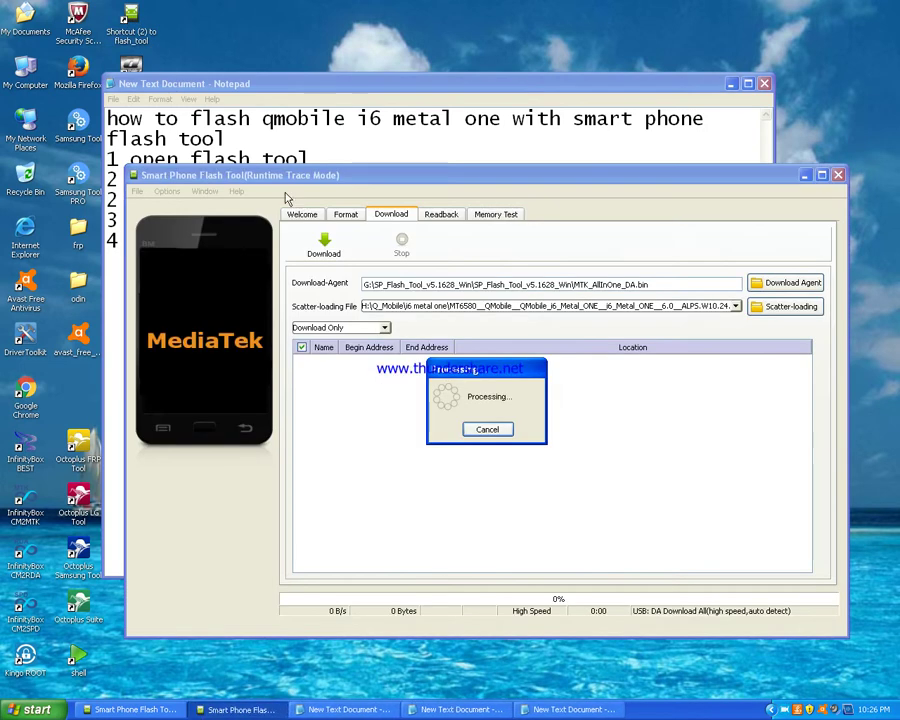
click(790, 307)
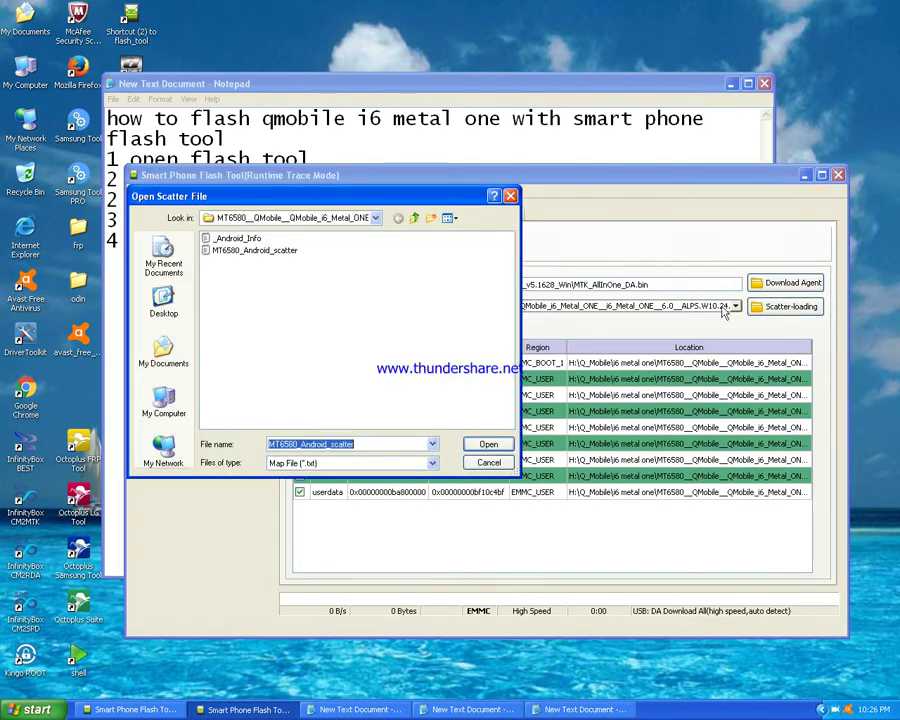
click(414, 218)
click(414, 218)
double_click(294, 238)
double_click(245, 238)
double_click(240, 251)
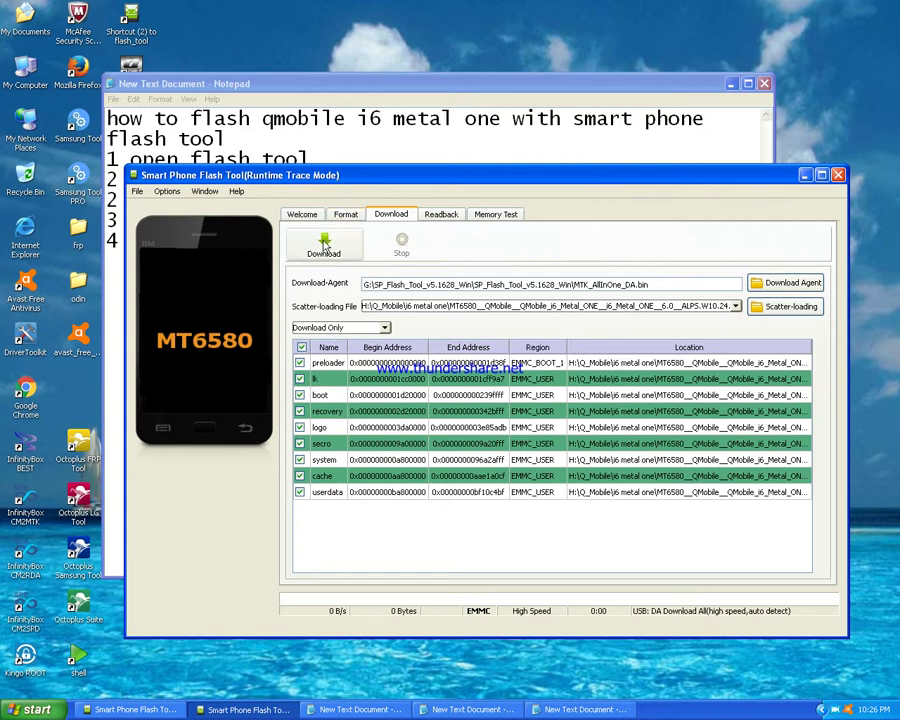
click(323, 248)
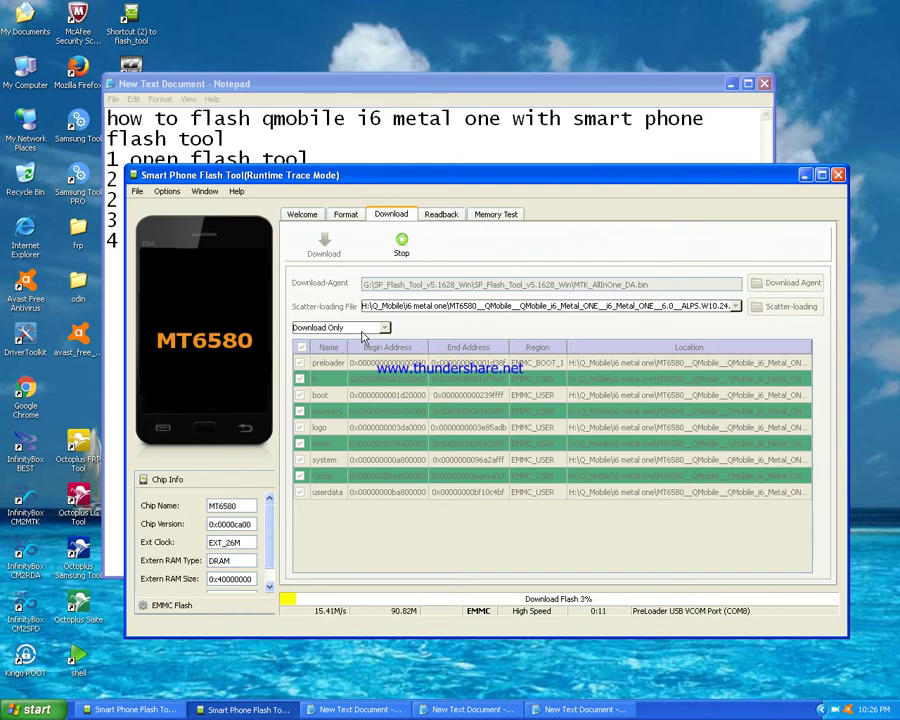
Rearrange the flash tool and Notepad windows so the full note is readable and the flashing progress stays visible
drag(426, 181, 519, 171)
drag(503, 79, 388, 72)
drag(707, 179, 688, 256)
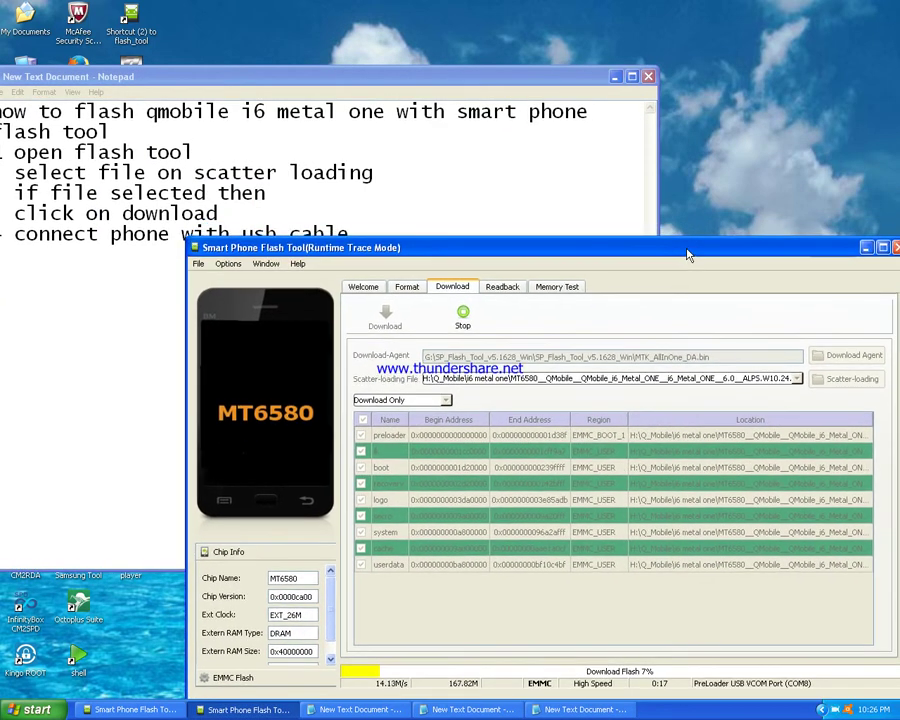
click(362, 78)
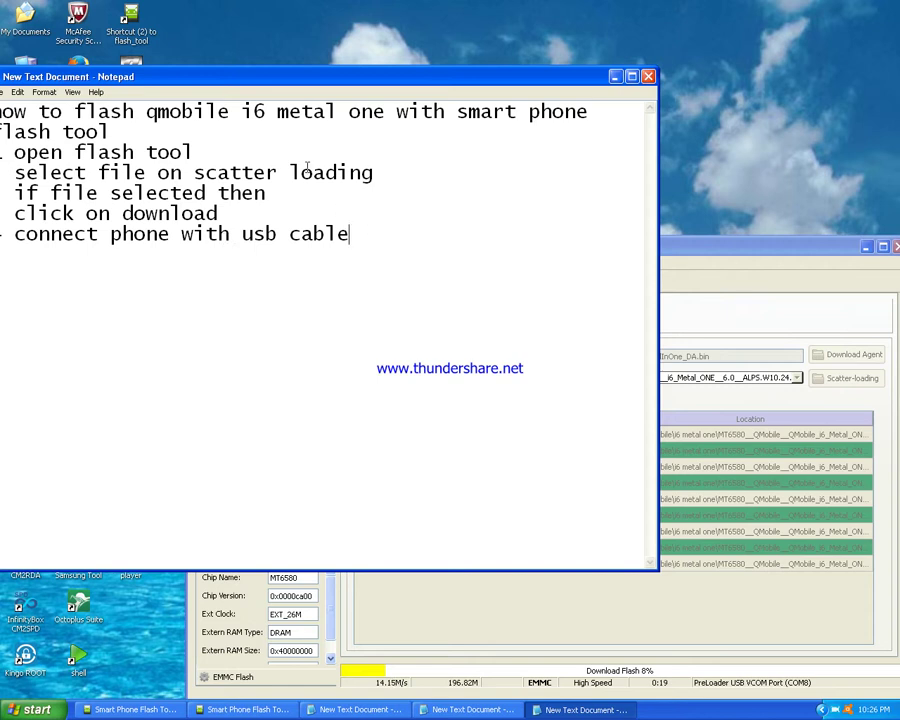
drag(280, 77, 306, 78)
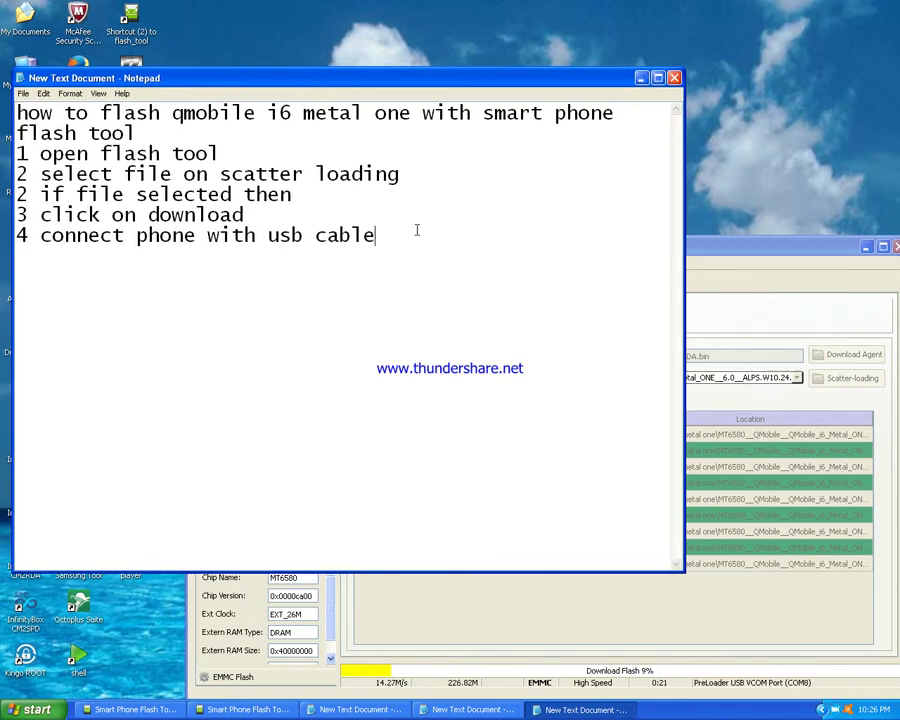
Add the line "5 flashing start its take some minuts please wait" to the note and begin line 6 with "for"
key(Return)
text(5 flashing start its )
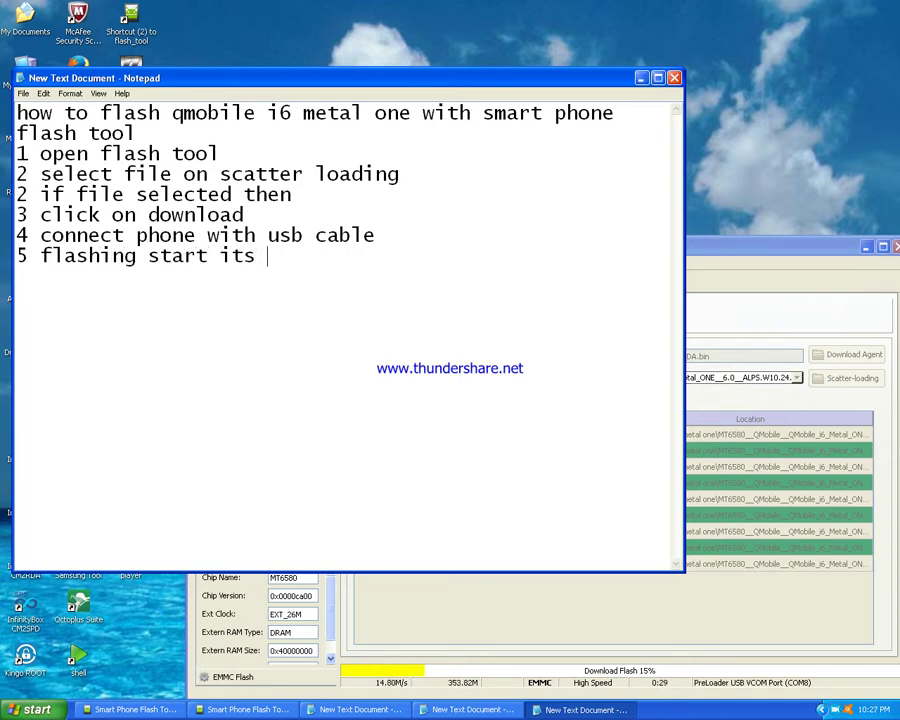
text(take som)
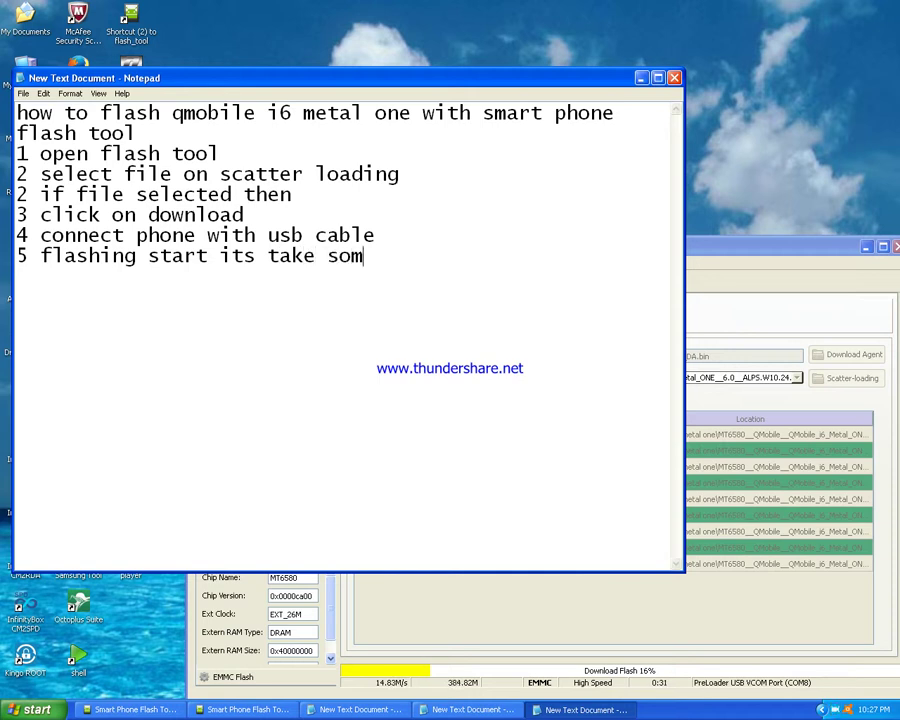
text(e minuts )
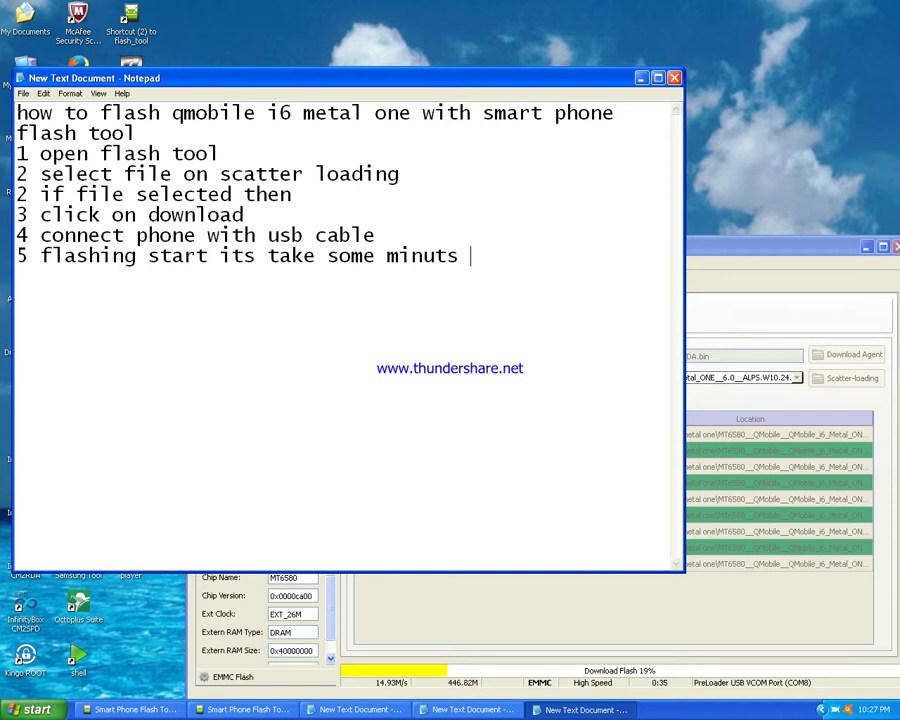
text(please )
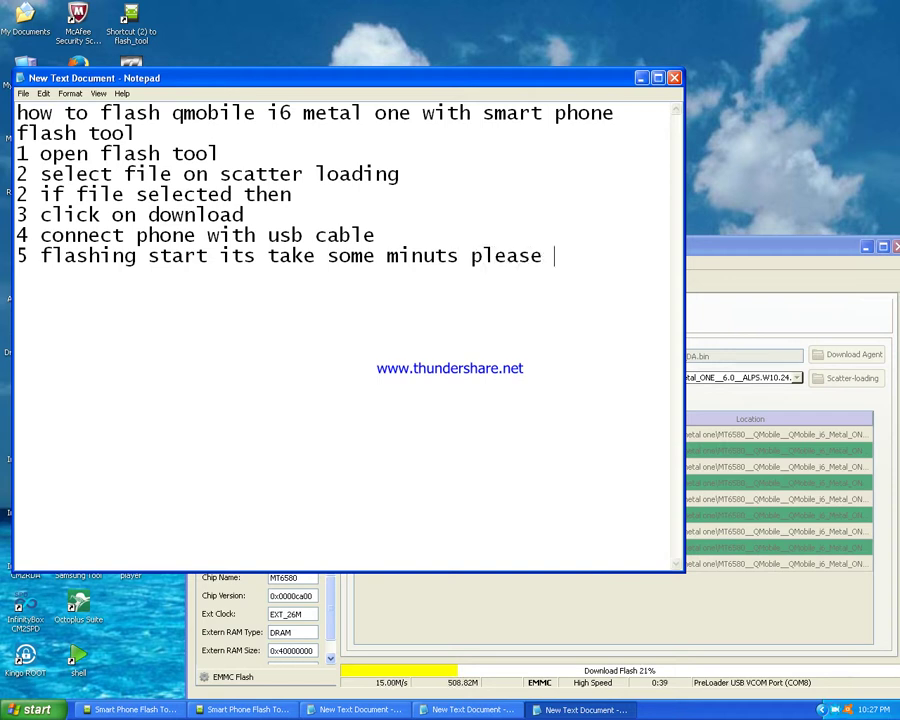
text(wait 6 for)
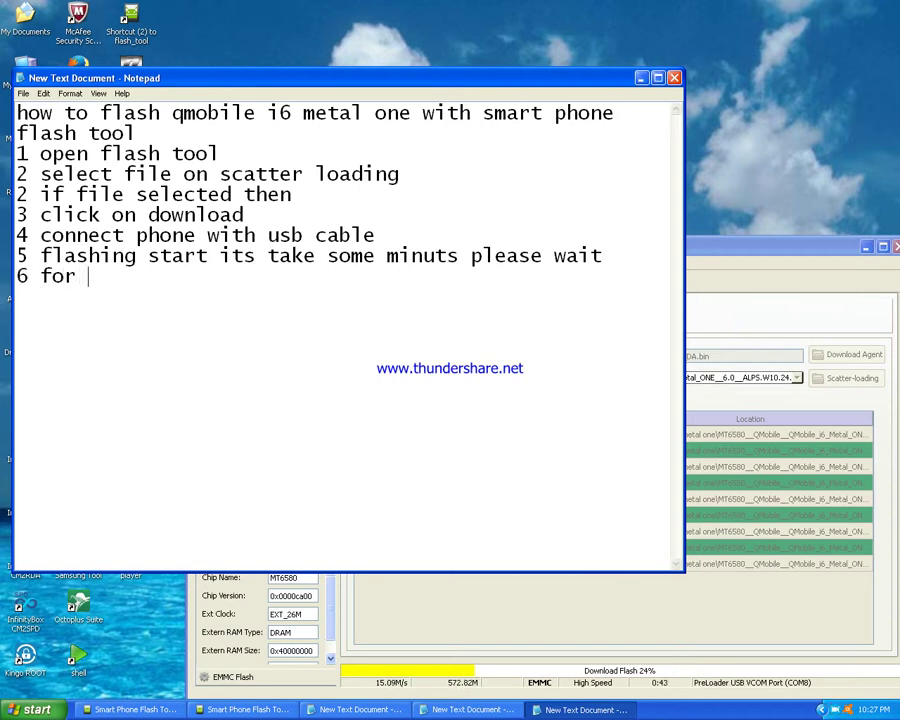
Complete line 6 of the note as "6 for more videos please subscribe my channel"
text( more v)
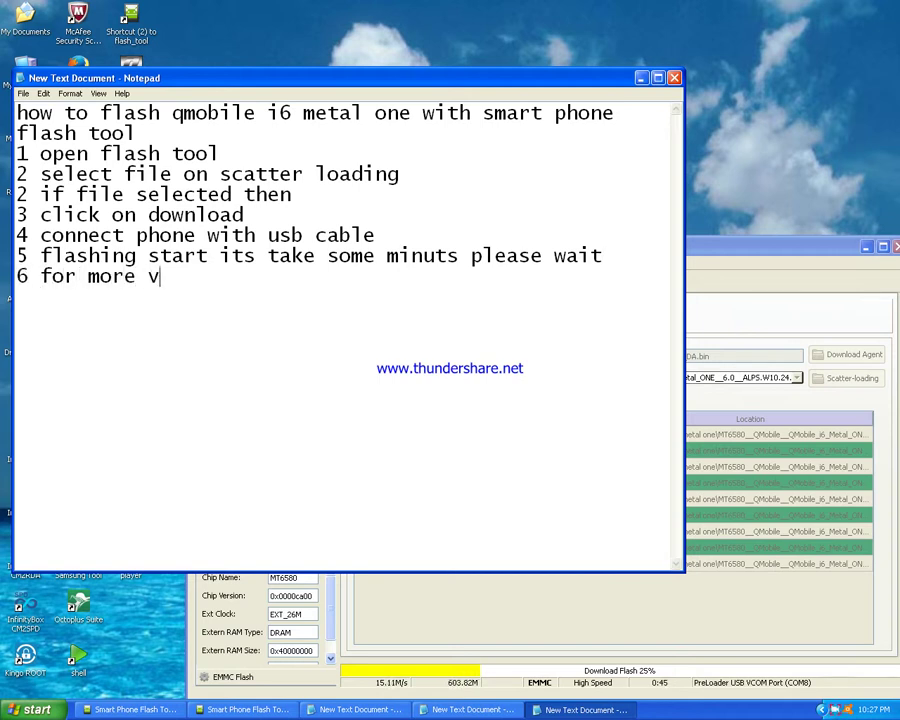
text(ideo)
key(BackSpace)
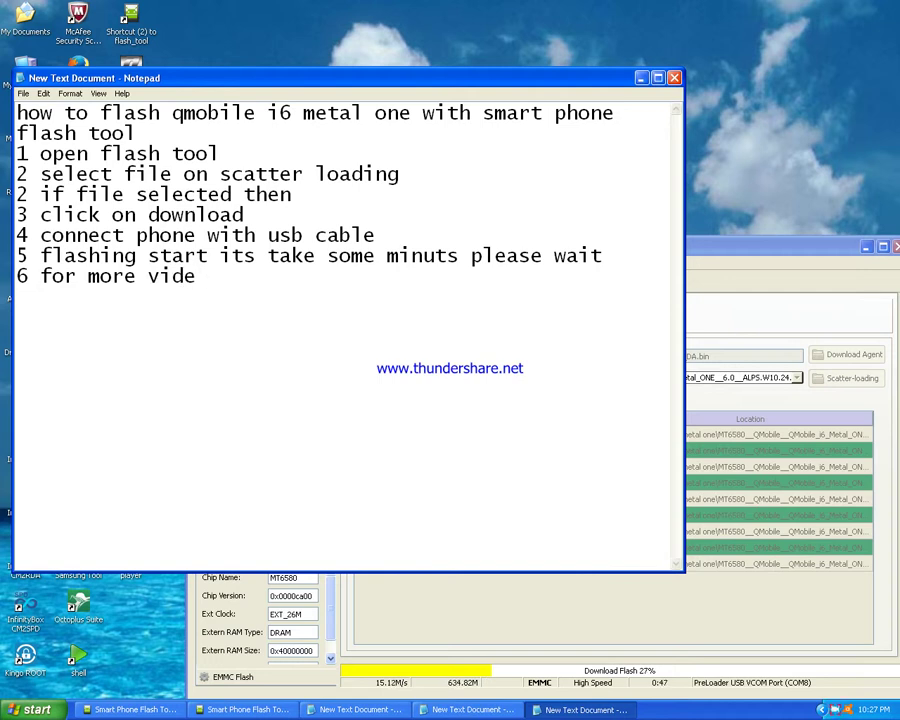
text(os please suba)
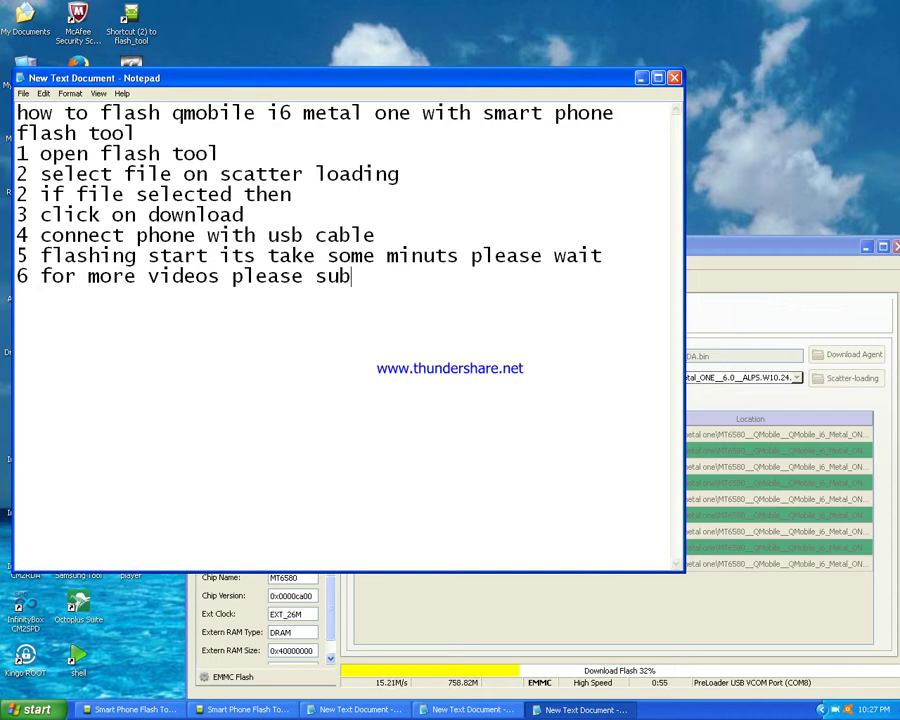
key(BackSpace)
text(sv)
key(BackSpace)
text(cribe)
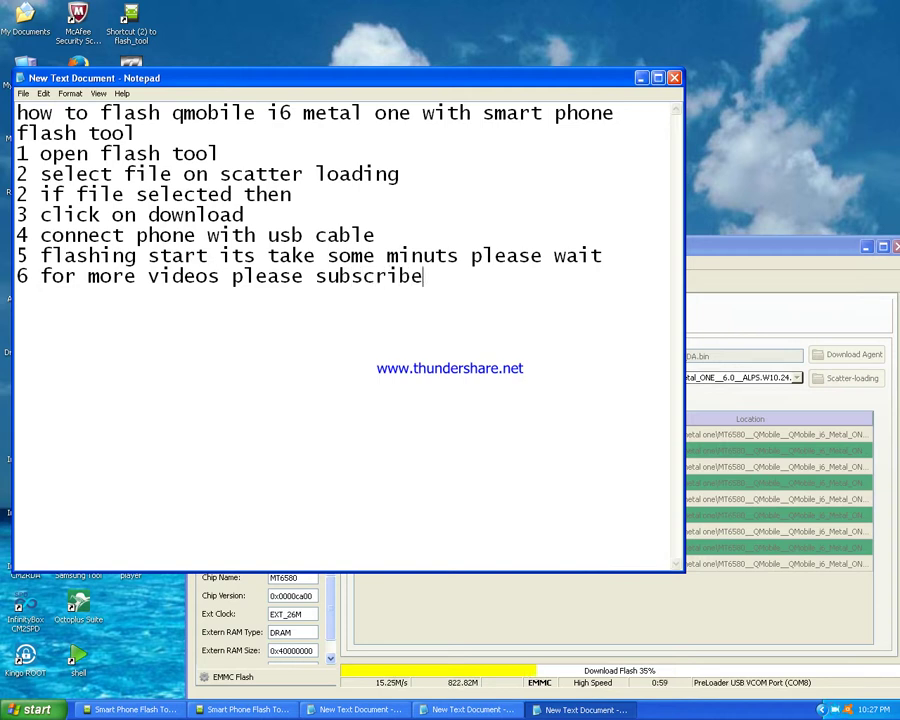
text( my c)
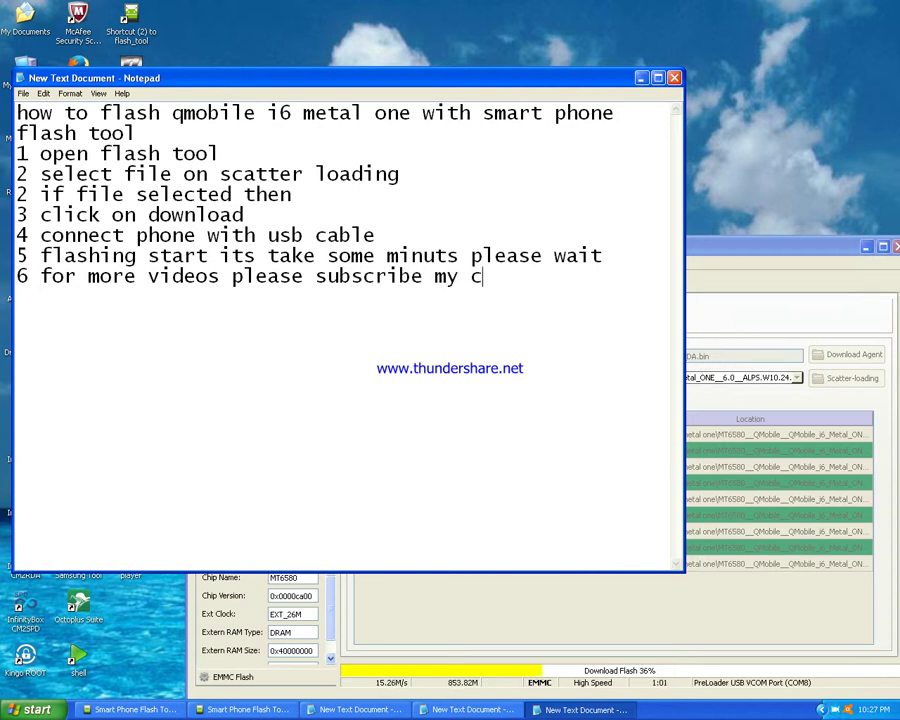
text(hannel)
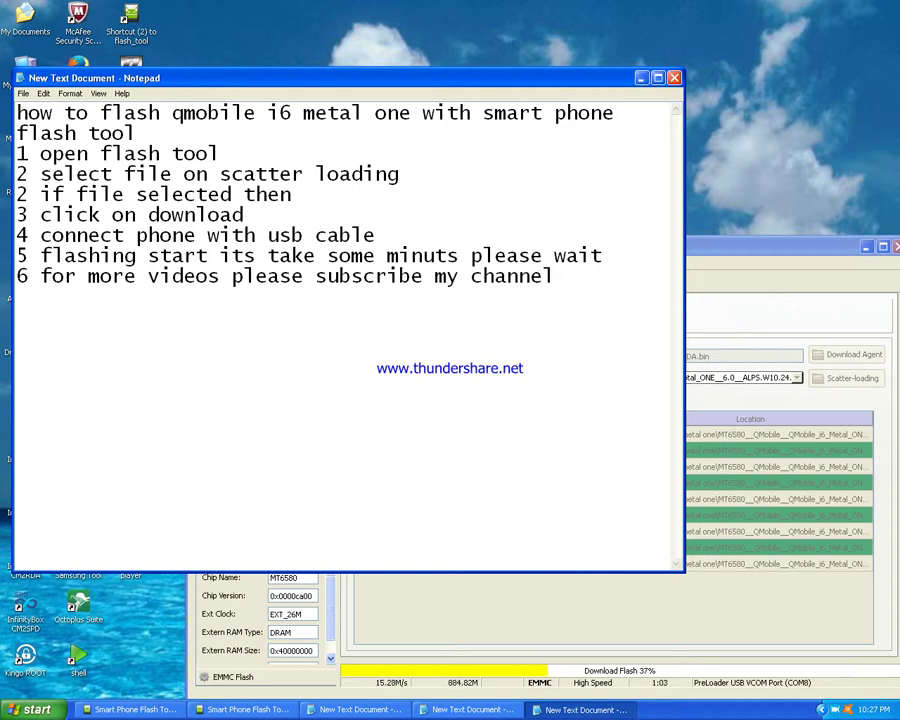
Add the closing line "7 thanks" to the note
key(Return)
text(7 thank)
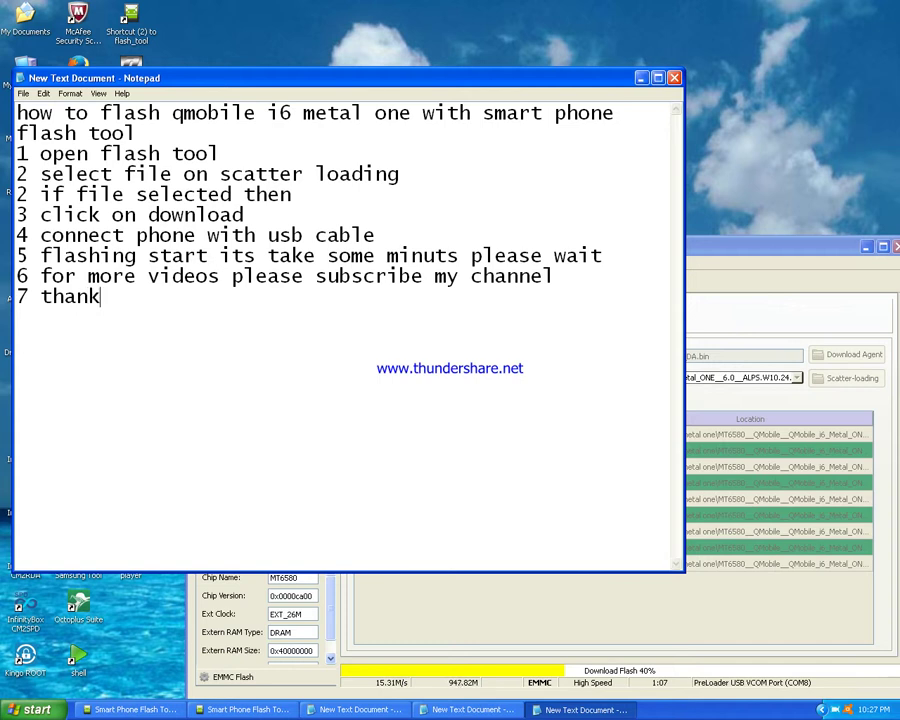
text(s)
Switch to Smart Phone Flash Tool and move its window fully into view to follow the flashing progress
click(715, 247)
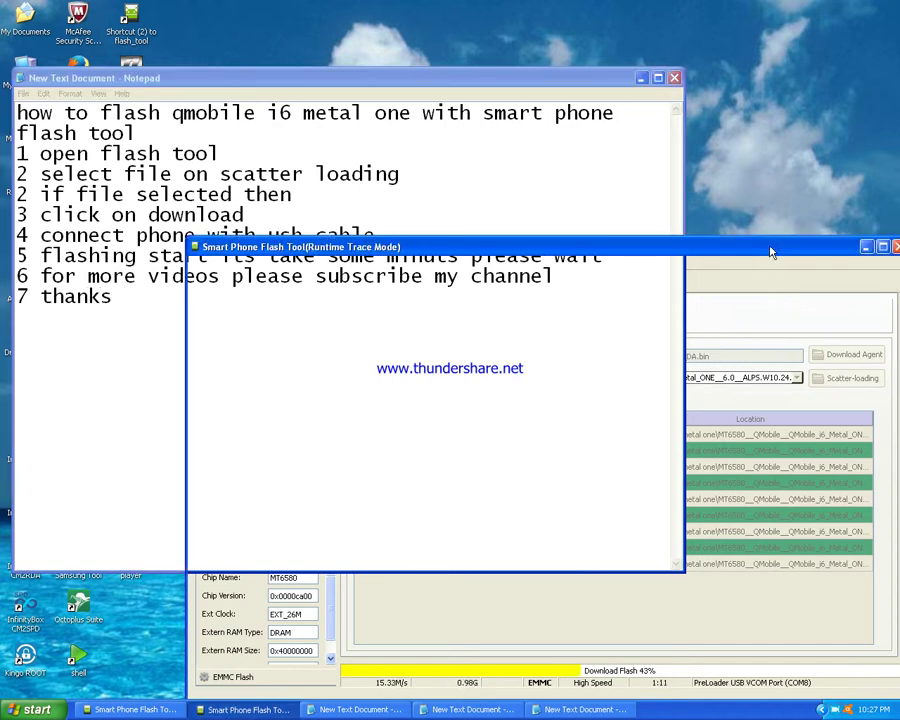
drag(680, 247, 573, 112)
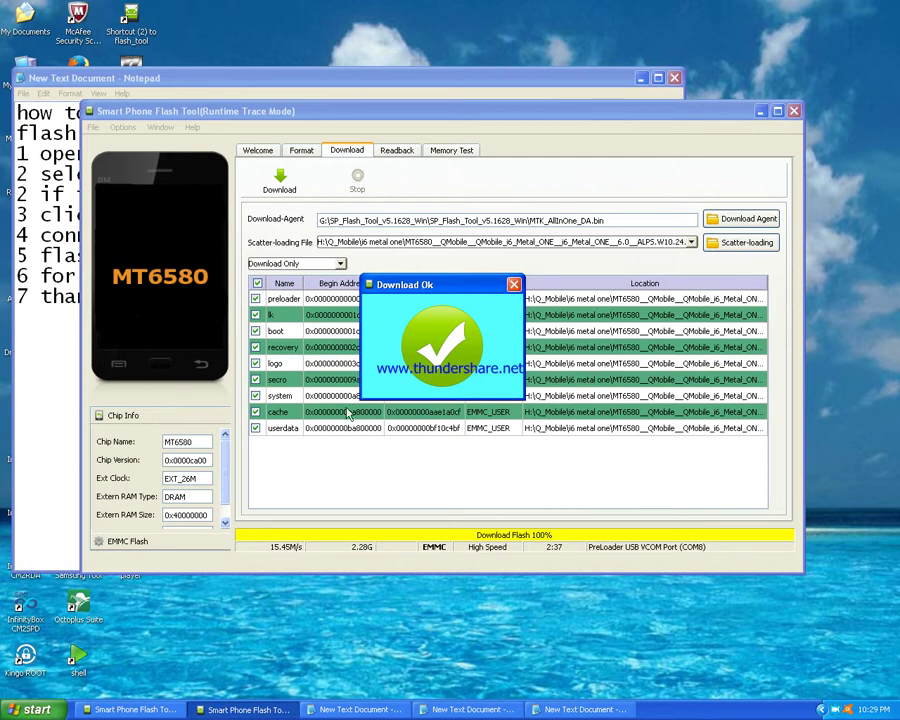
click(835, 711)
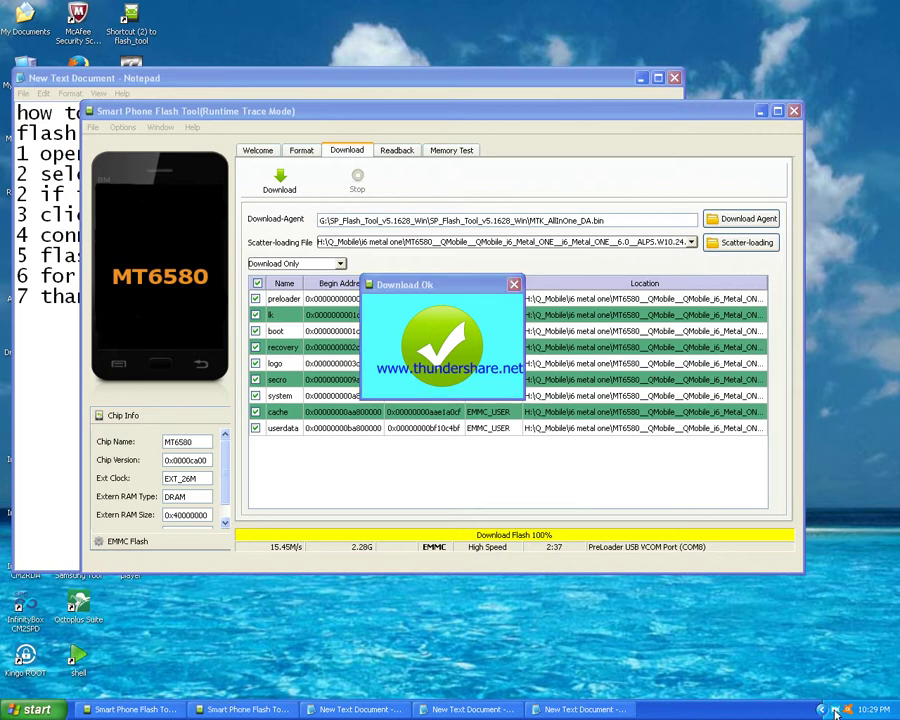